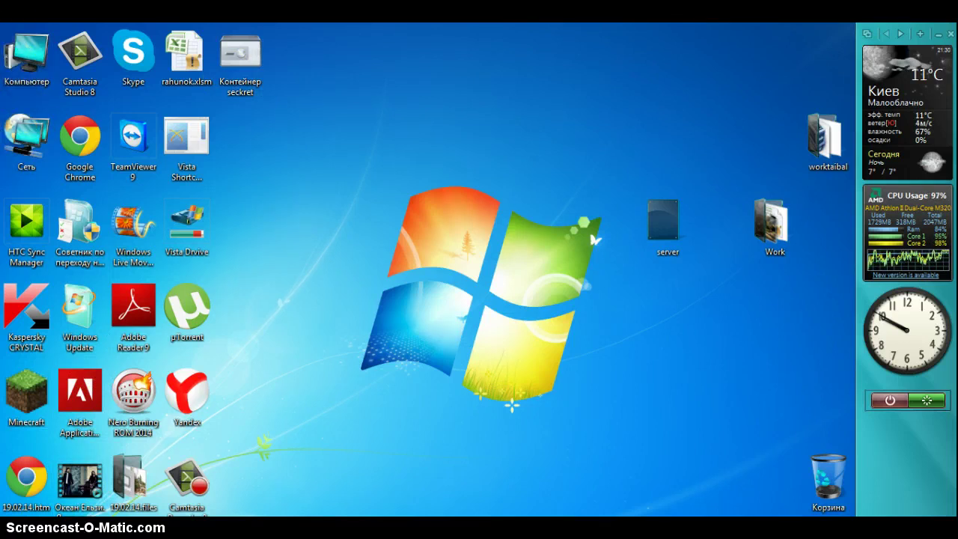
left_click(716, 527)
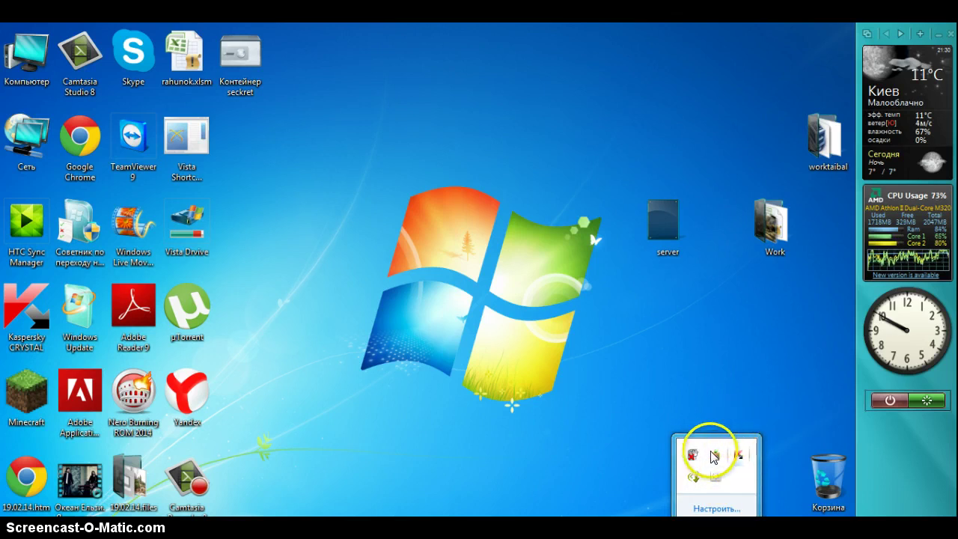
right_click(738, 455)
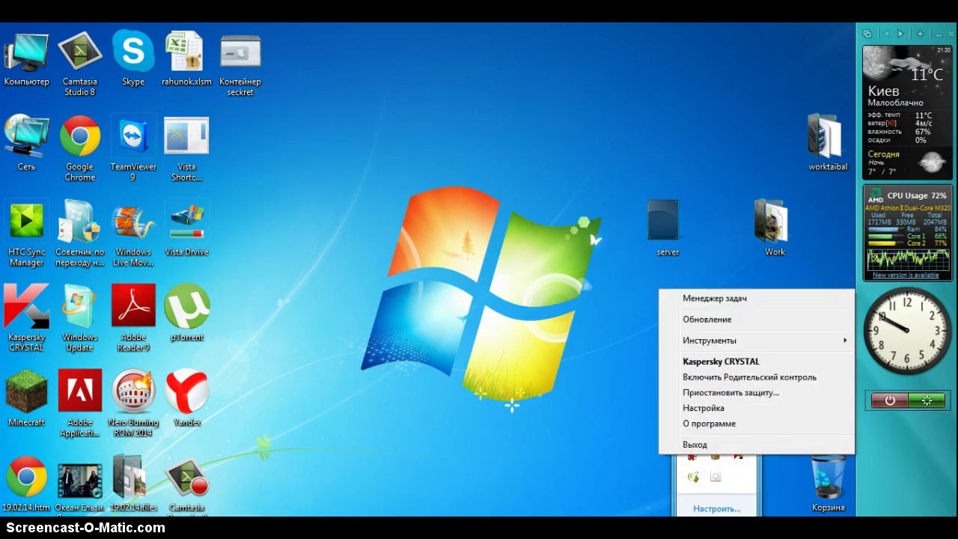
key("Escape")
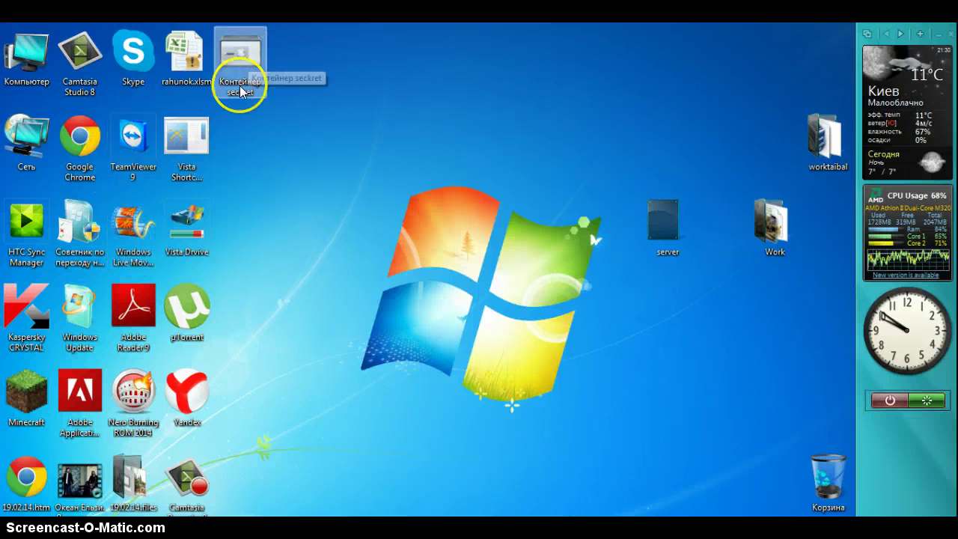
right_click(463, 211)
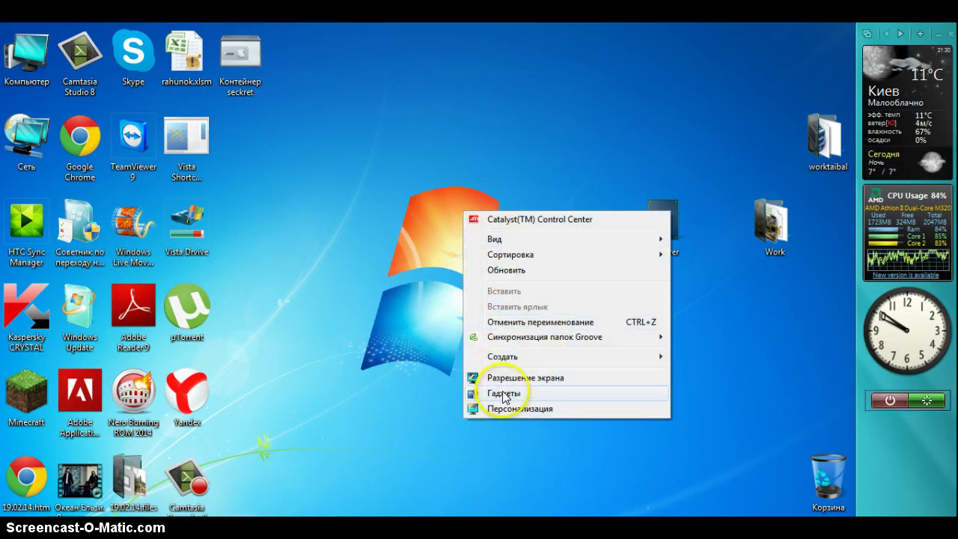
Open the W7Elegant Aero Blue utility, view its package, gadget and personalization options, and close it.
key("super")
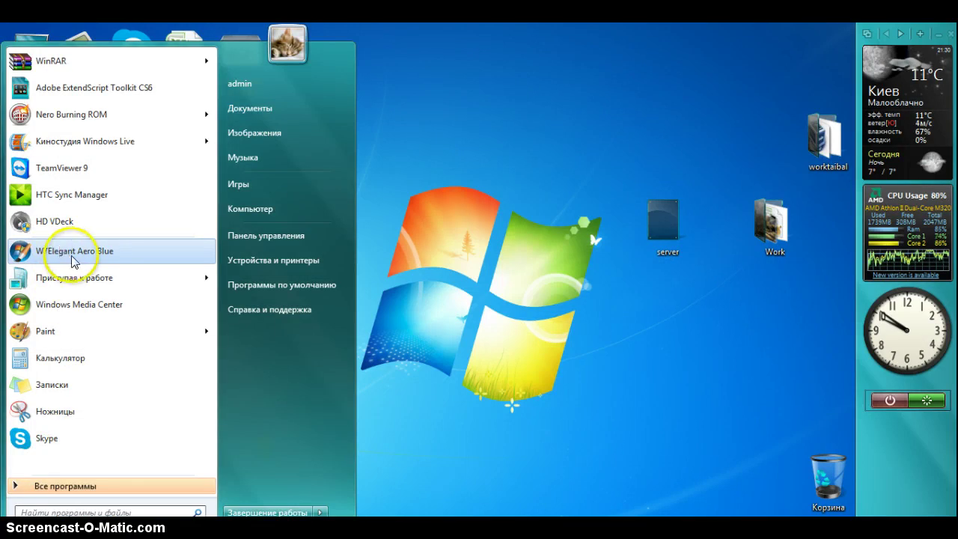
key("super")
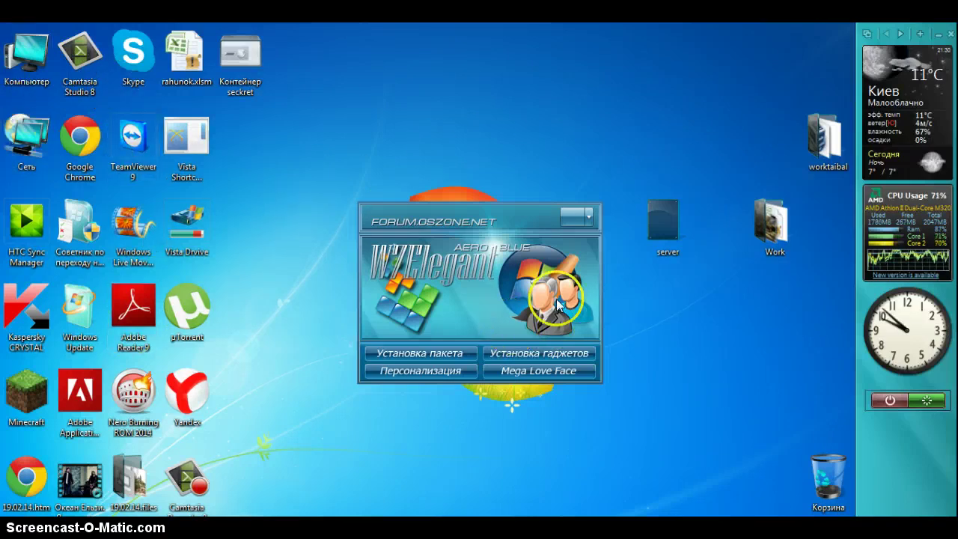
left_click(572, 218)
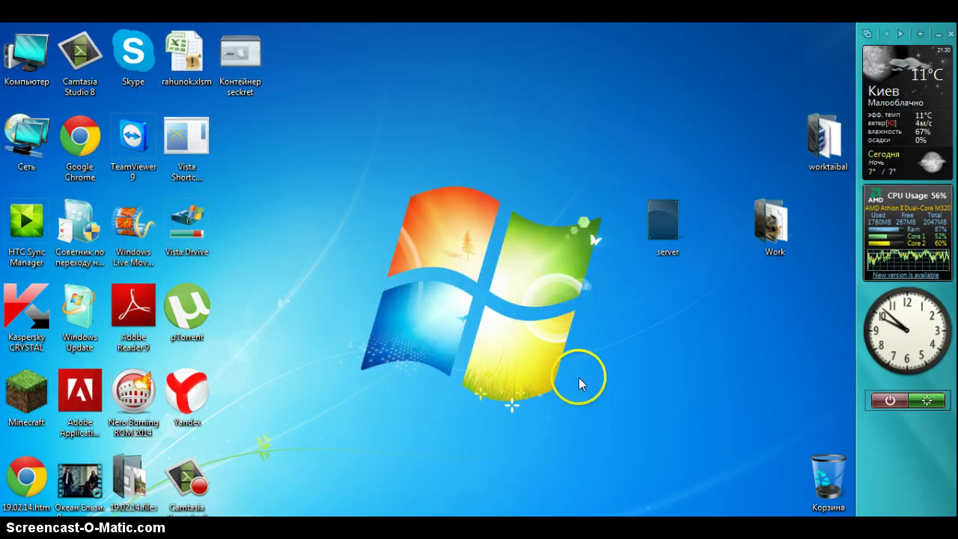
Minimize the Adobe Photoshop CS6 installer window and open the desktop gadget gallery.
right_click(589, 353)
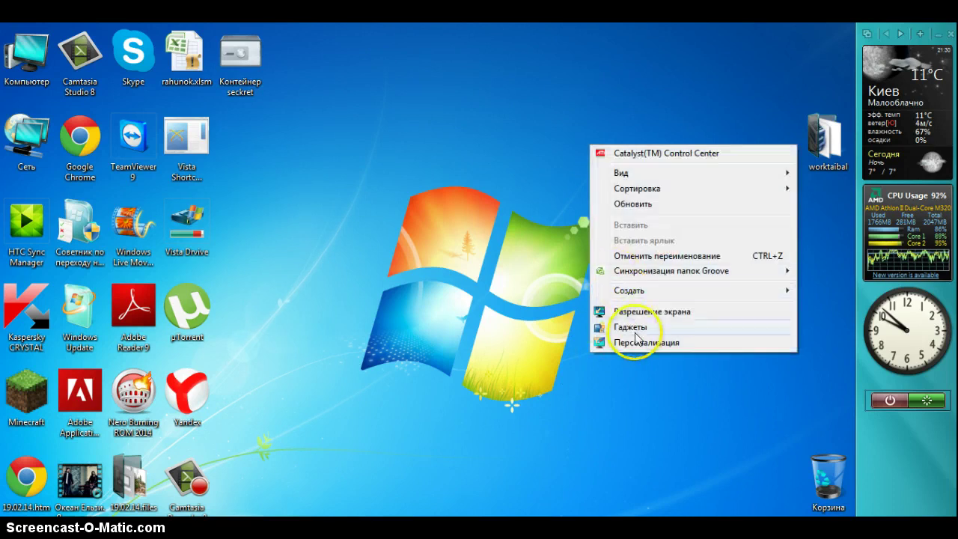
left_click(628, 329)
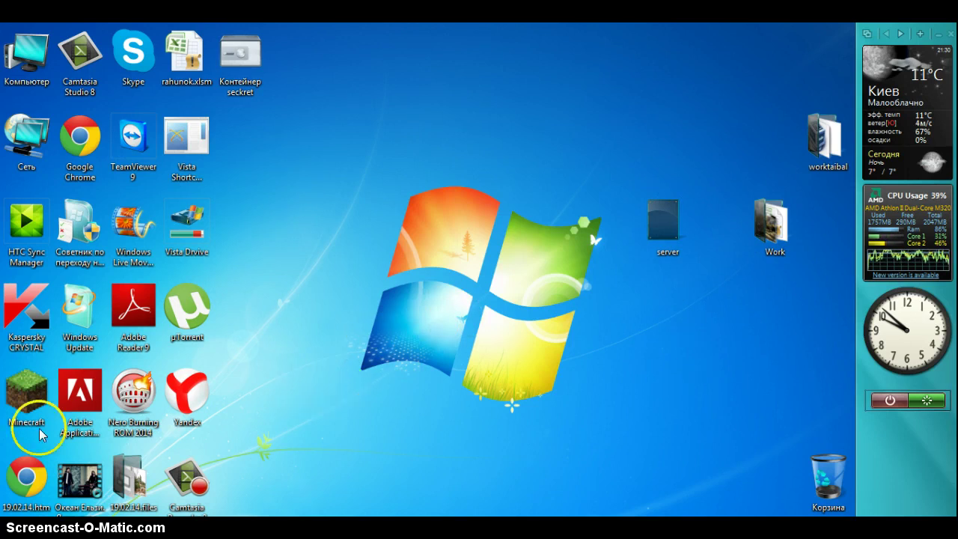
left_click(408, 515)
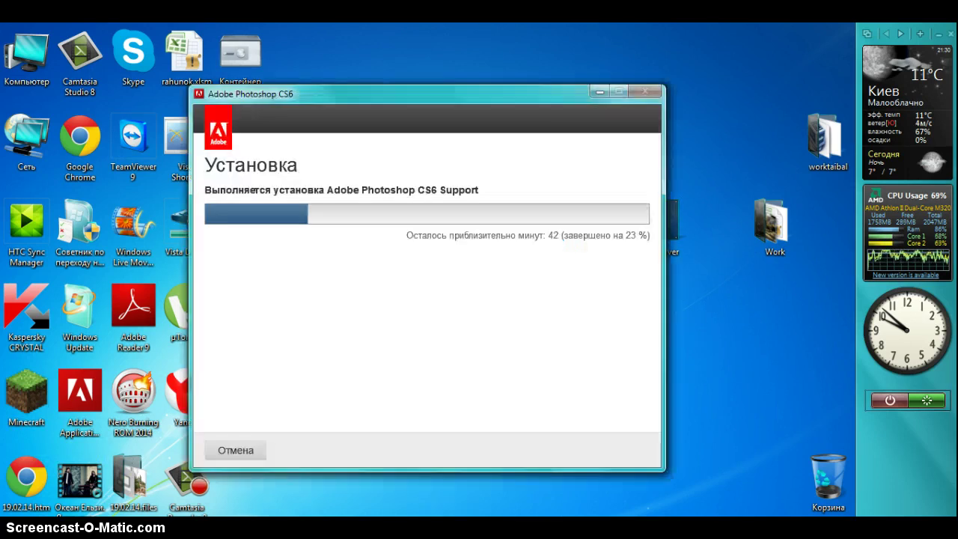
left_click(597, 92)
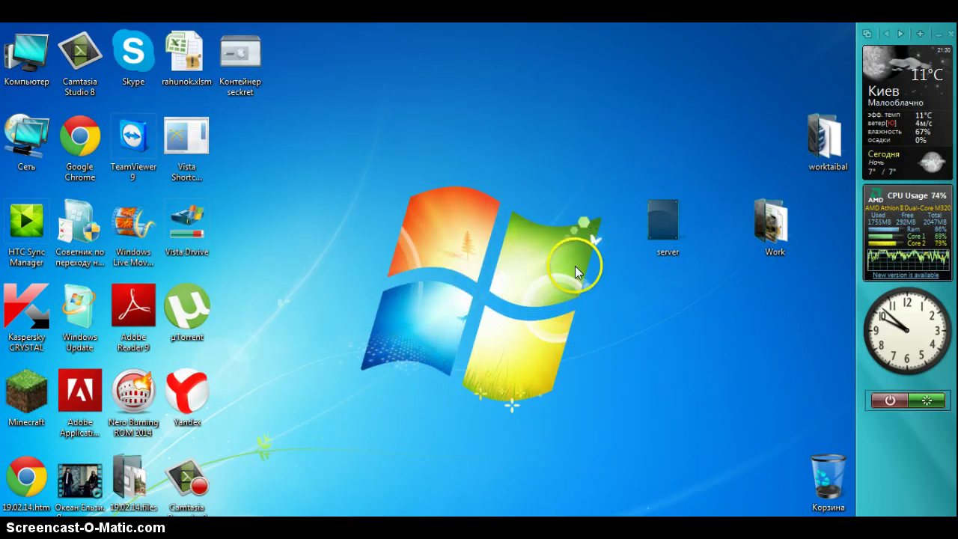
right_click(516, 286)
left_click(558, 404)
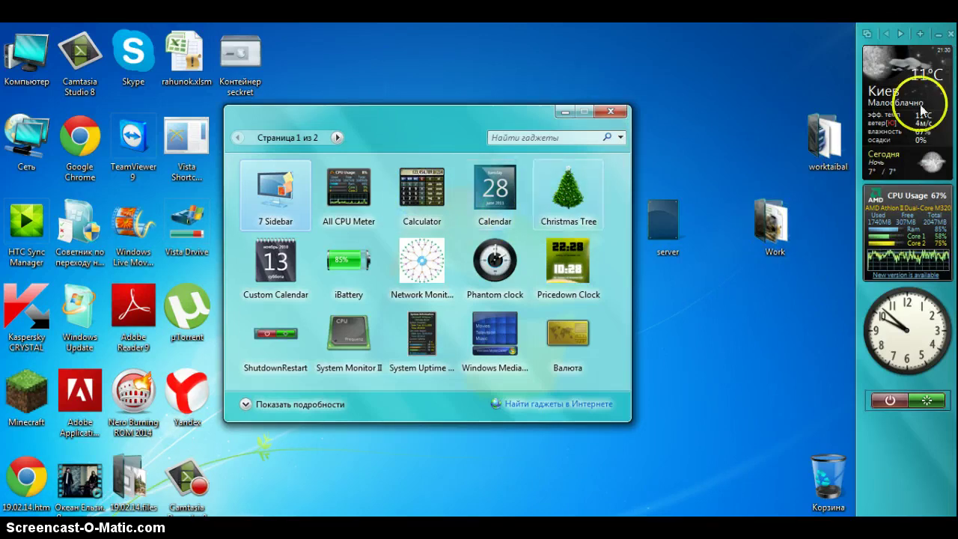
Switch the desktop sidebar between its weather page and its calendar page, returning to the weather page.
left_click(885, 34)
left_click(895, 34)
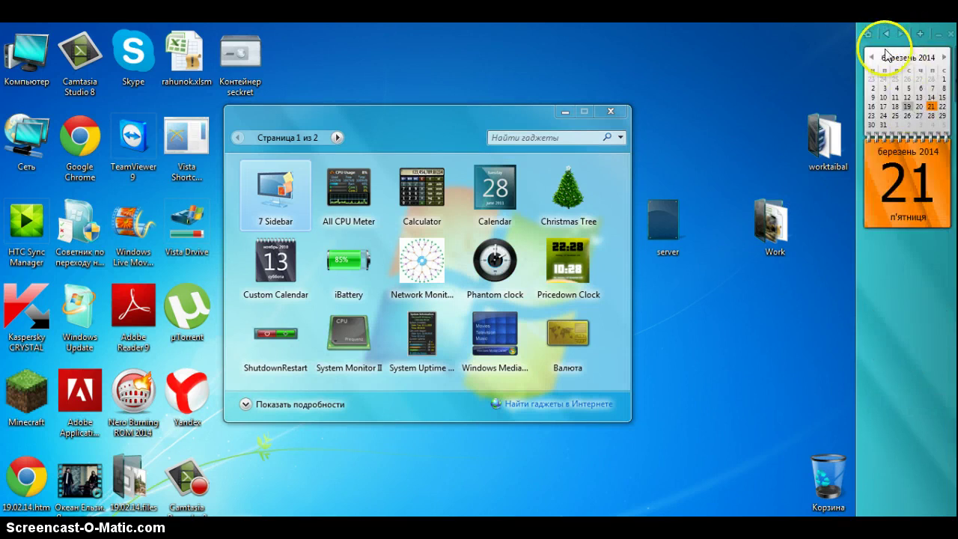
left_click(885, 33)
mouse_move(561, 183)
left_mouse_down()
mouse_move(576, 227)
mouse_move(577, 171)
mouse_move(588, 156)
mouse_move(576, 183)
left_mouse_up()
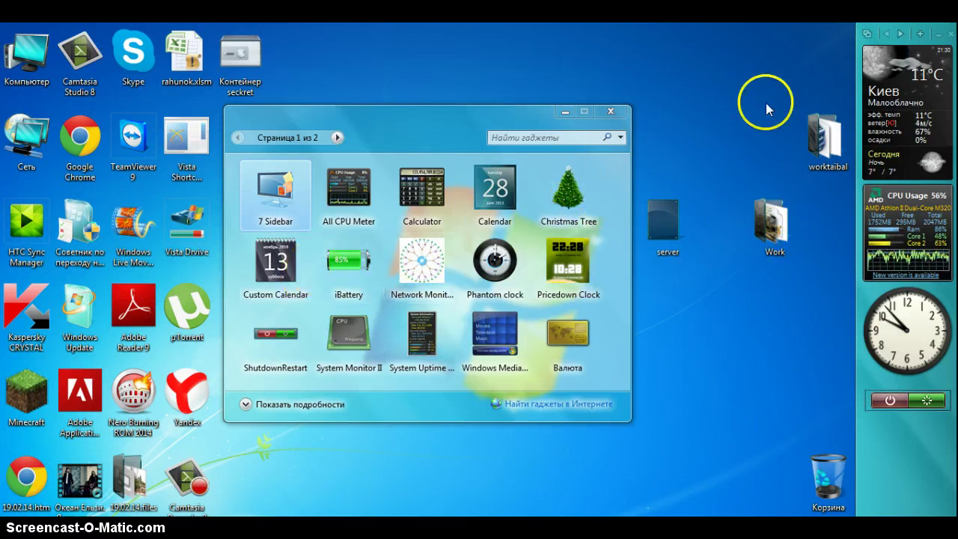
left_click(899, 34)
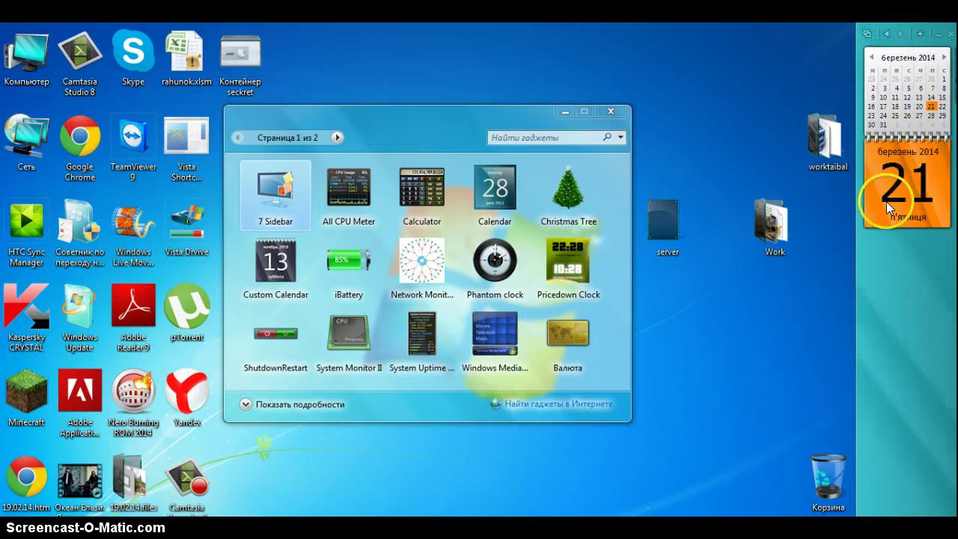
left_click(886, 35)
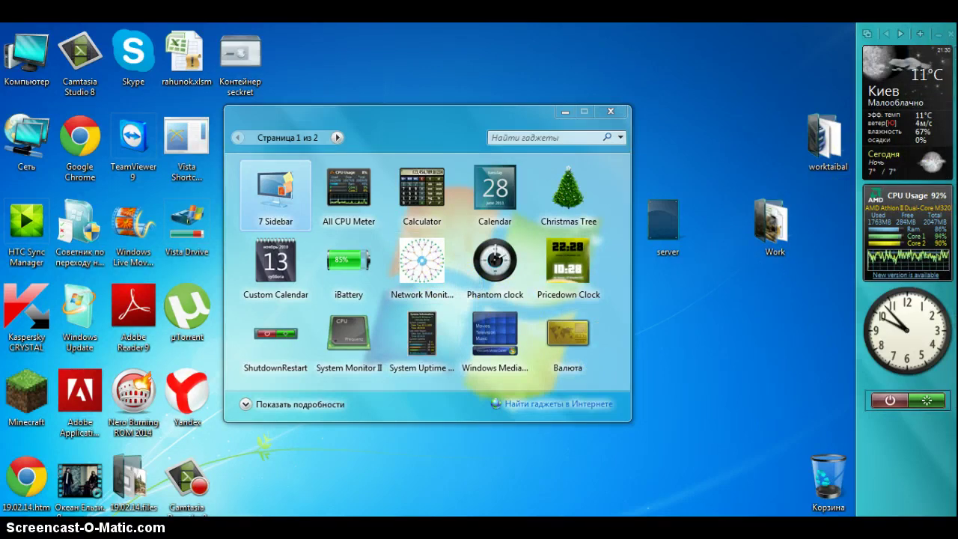
Check the current wireless network connections, and view the gadget gallery's second page before closing the gallery.
left_click(752, 523)
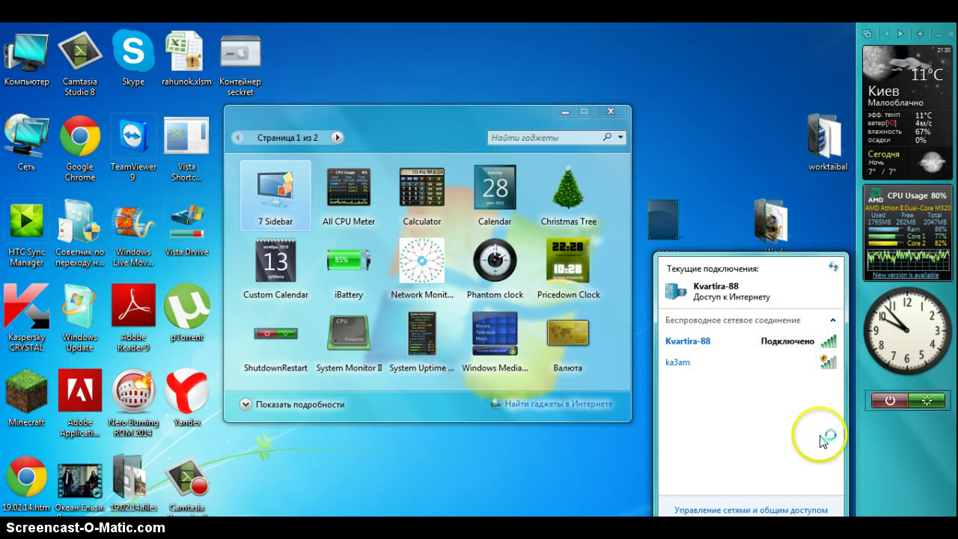
left_click(903, 478)
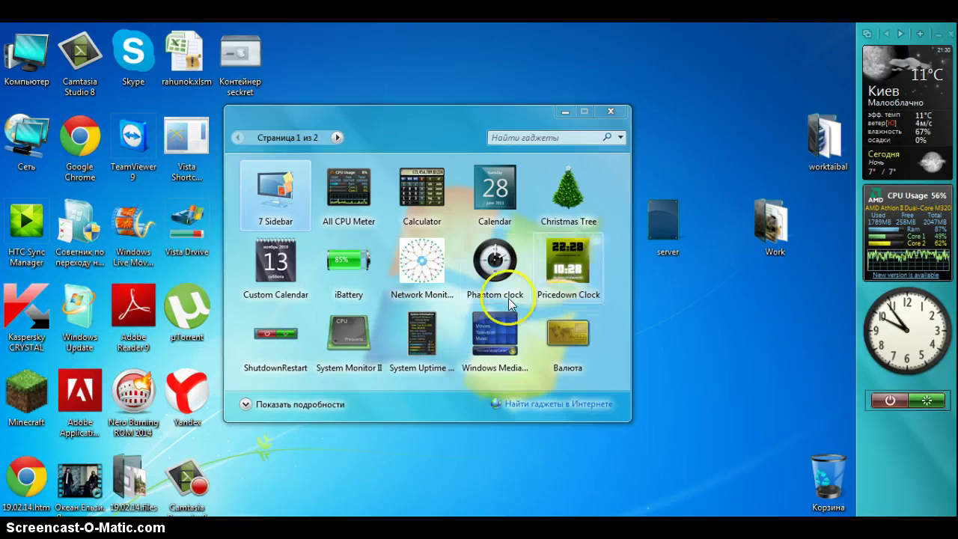
left_click(336, 138)
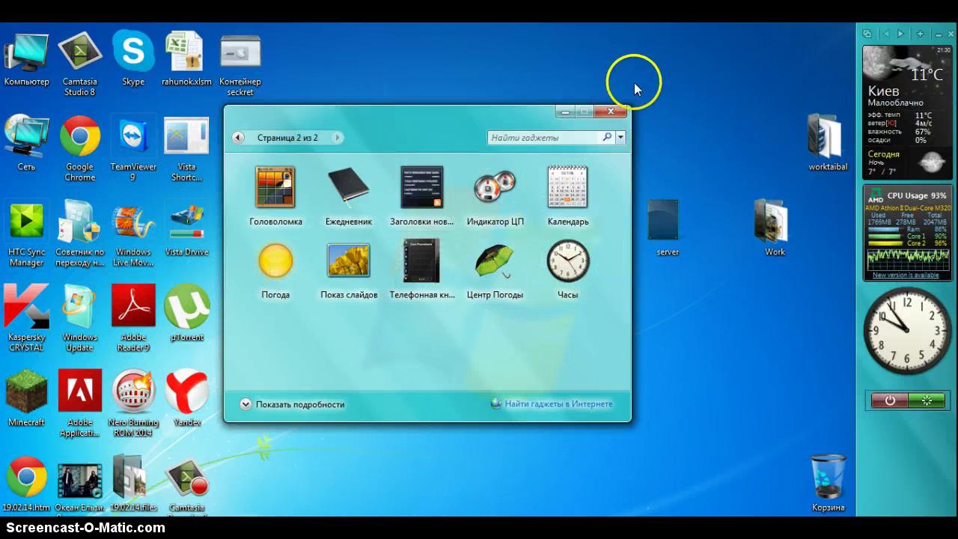
left_click(610, 111)
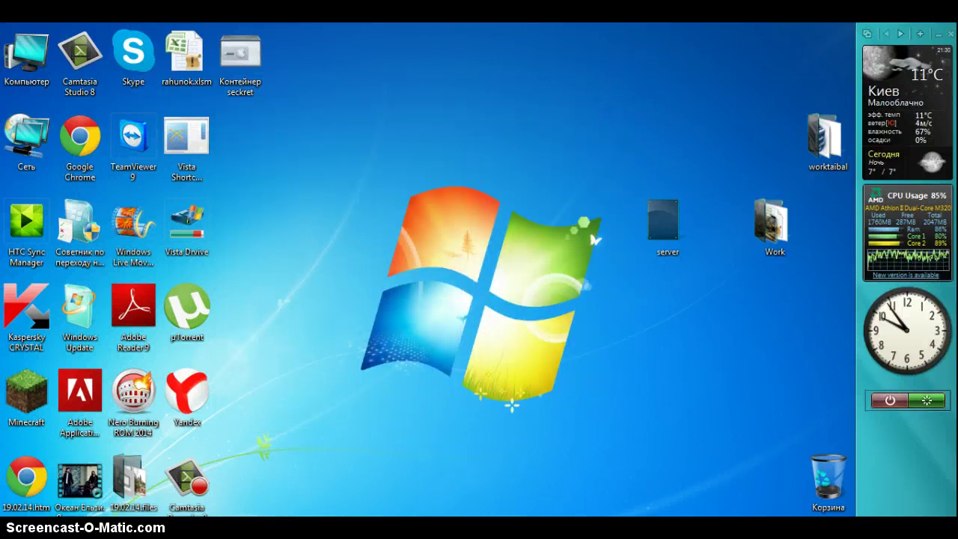
left_click(6, 54)
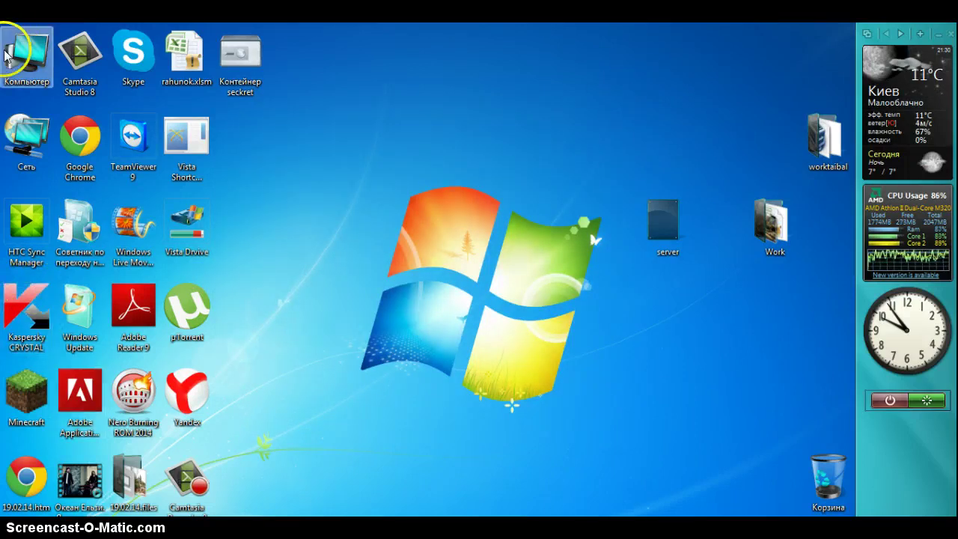
left_click(30, 142)
left_click(30, 53)
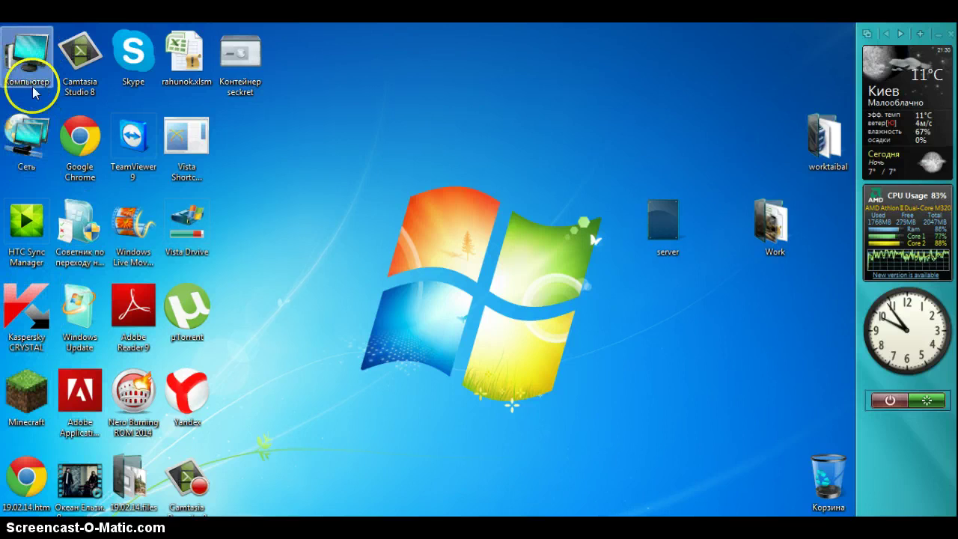
left_click(316, 187)
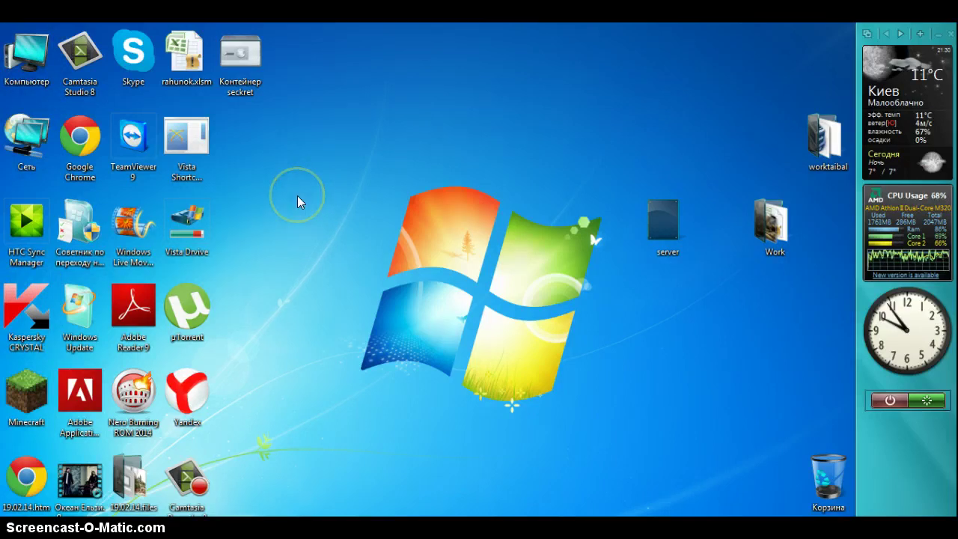
right_click(297, 195)
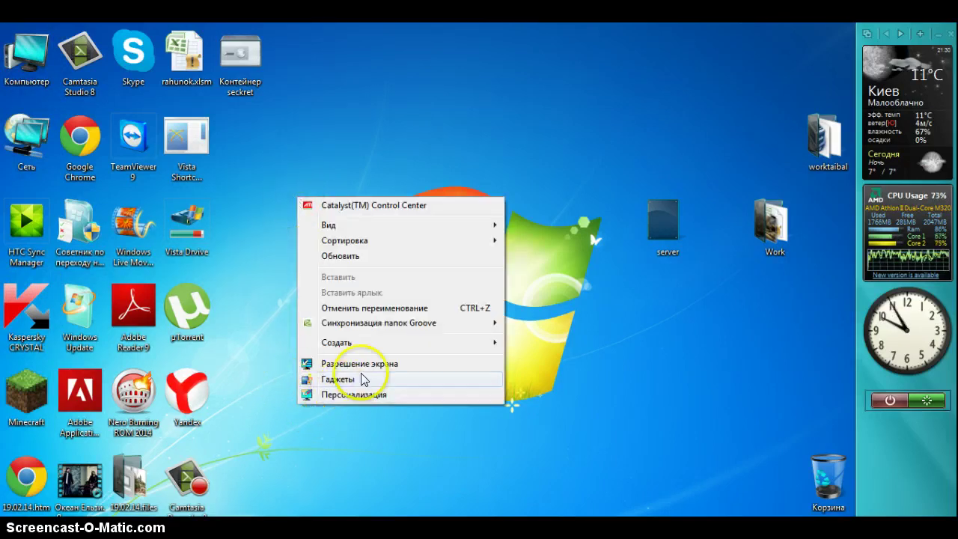
left_click(487, 113)
View the Vista Drive options inside the Утилиты folder of the full program list.
key("super")
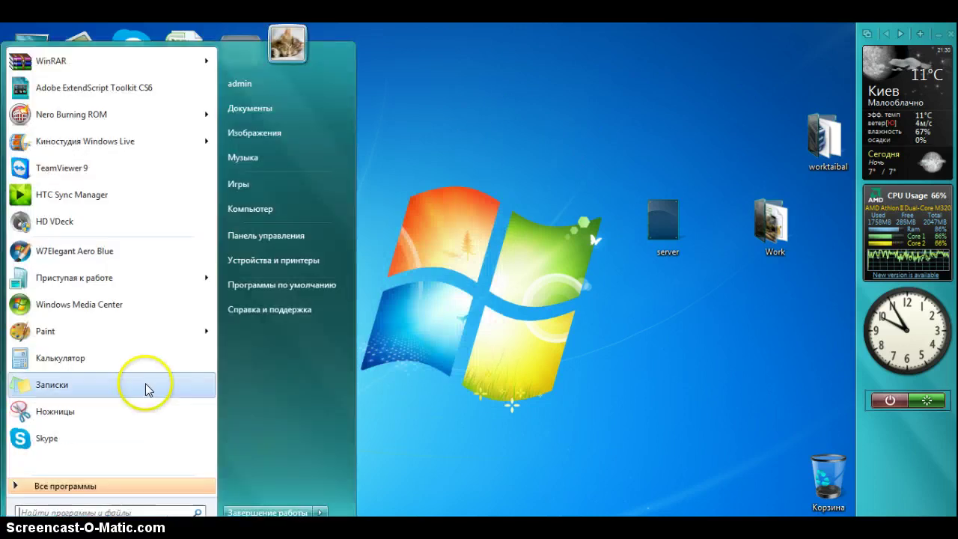
left_click(67, 486)
scroll(84, 419, "down", 3)
scroll(84, 419, "down", 3)
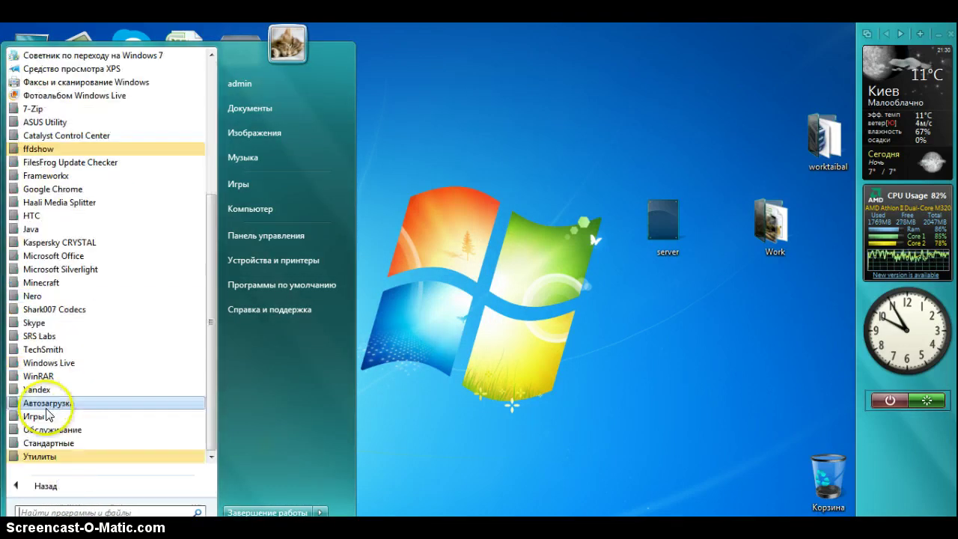
left_click(47, 458)
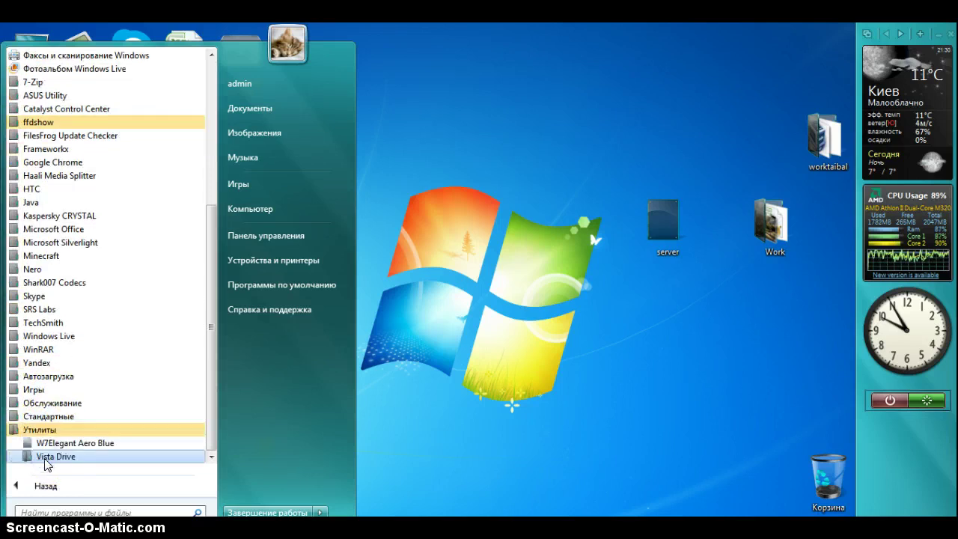
left_click(45, 458)
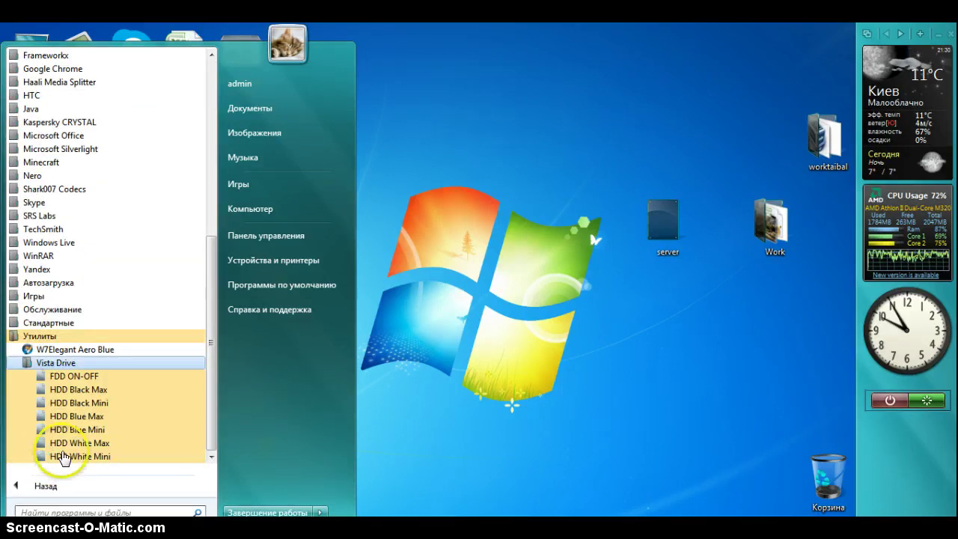
left_click(397, 366)
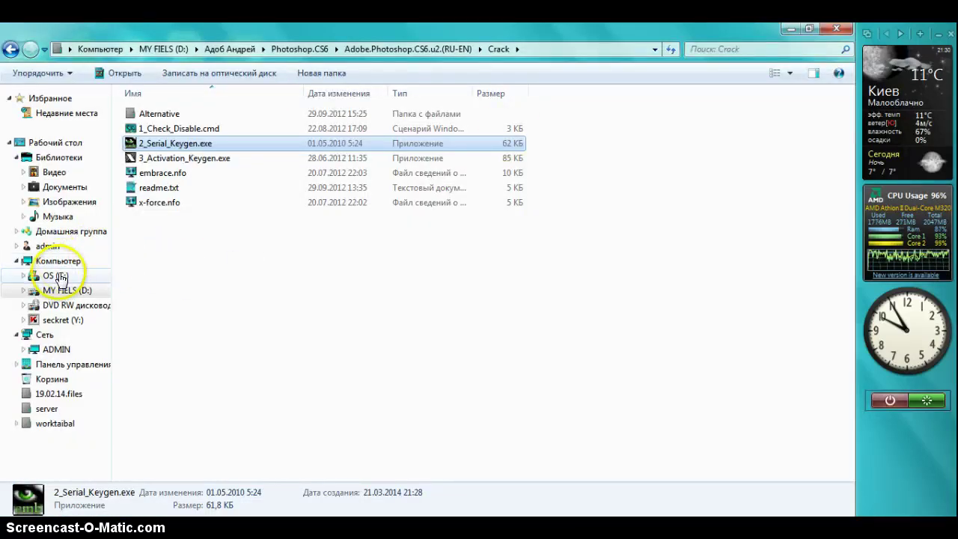
Show the drives under Компьютер in the file manager, examine their usage bars and icons, and minimize the window.
left_click(69, 259)
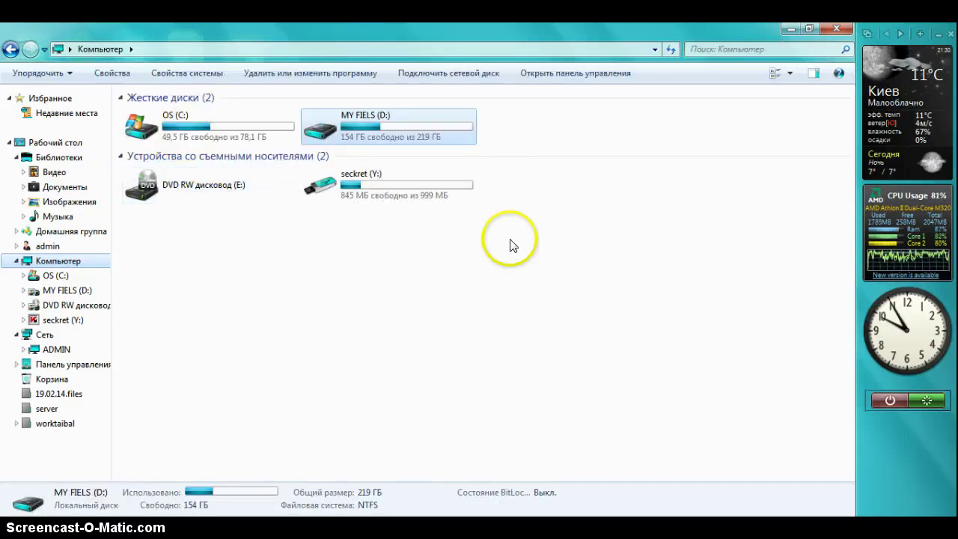
left_click_drag(510, 243, 344, 306)
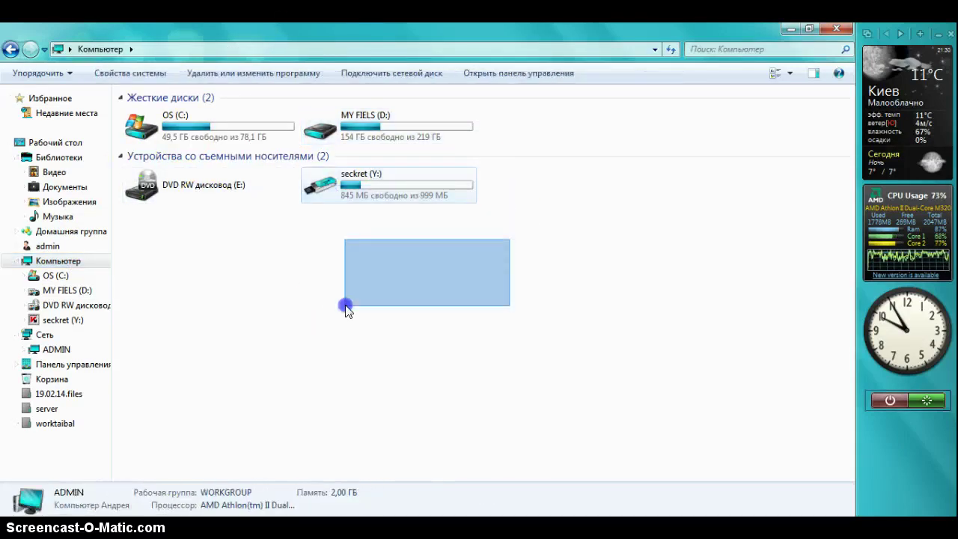
left_click(215, 139)
left_click(395, 112)
left_click(374, 181)
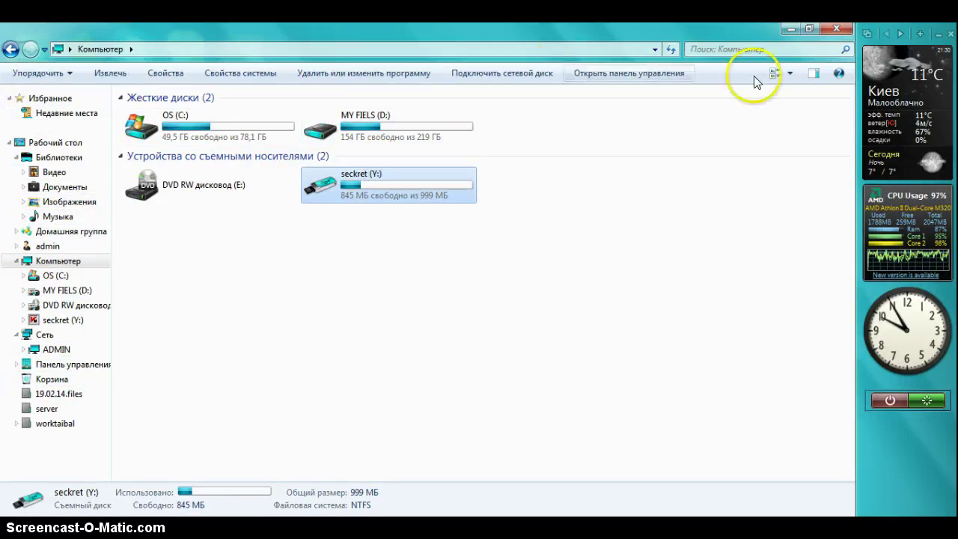
left_click(788, 29)
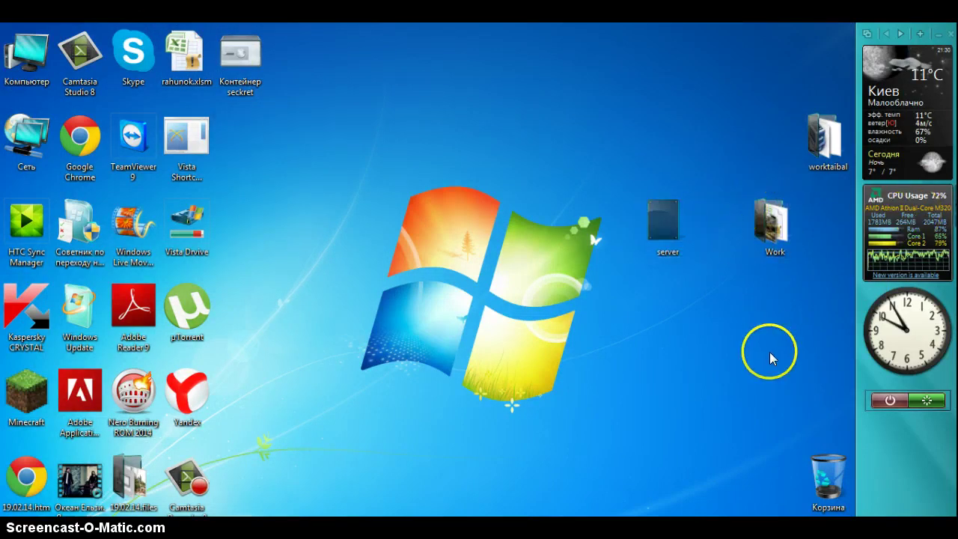
Move the server folder on the desktop up into the row of the worktaibal folder.
left_click(652, 217)
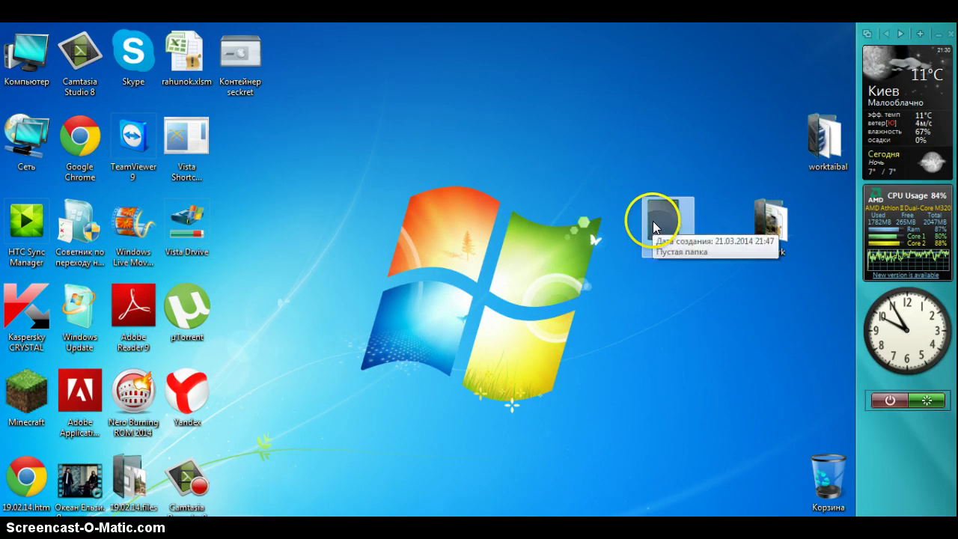
left_click_drag(655, 217, 775, 142)
right_click(713, 196)
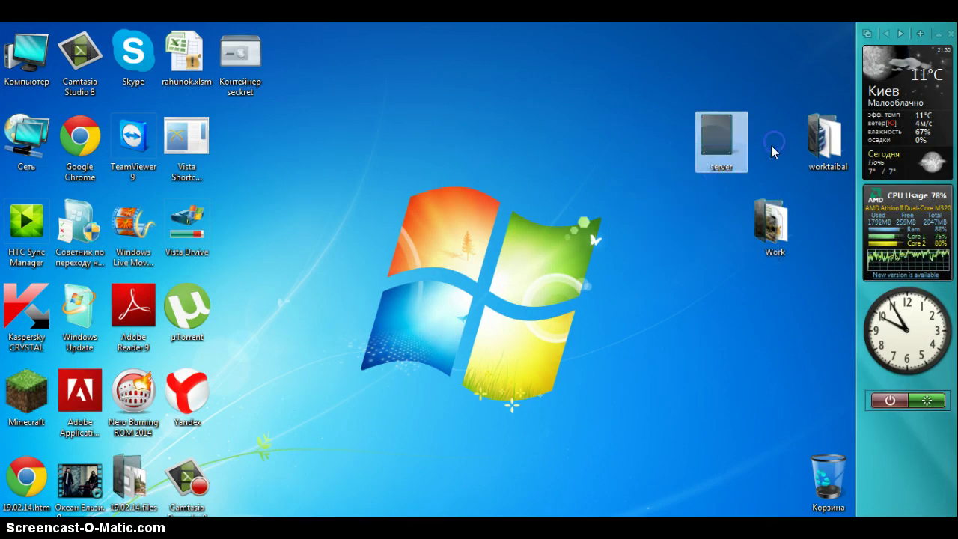
left_click(693, 193)
left_click_drag(718, 200, 737, 180)
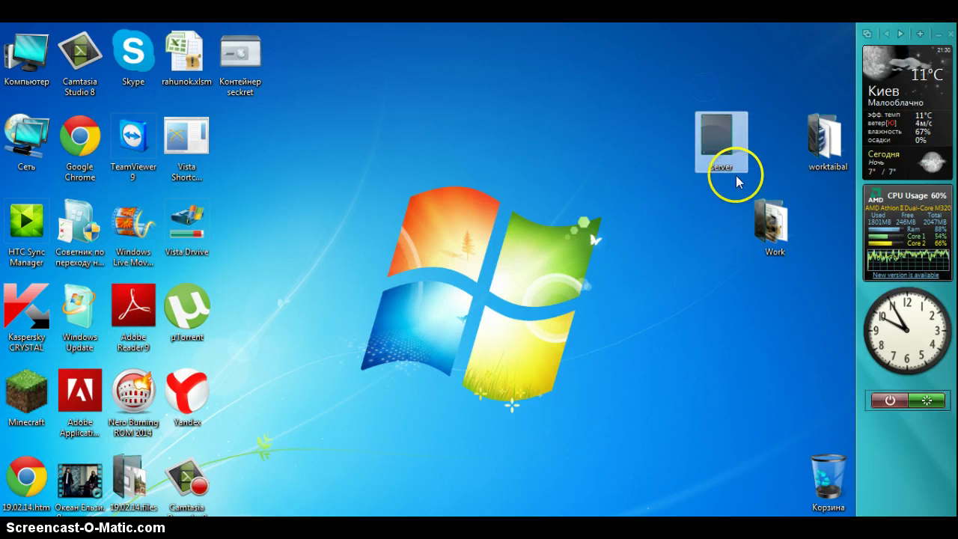
left_click_drag(647, 106, 767, 161)
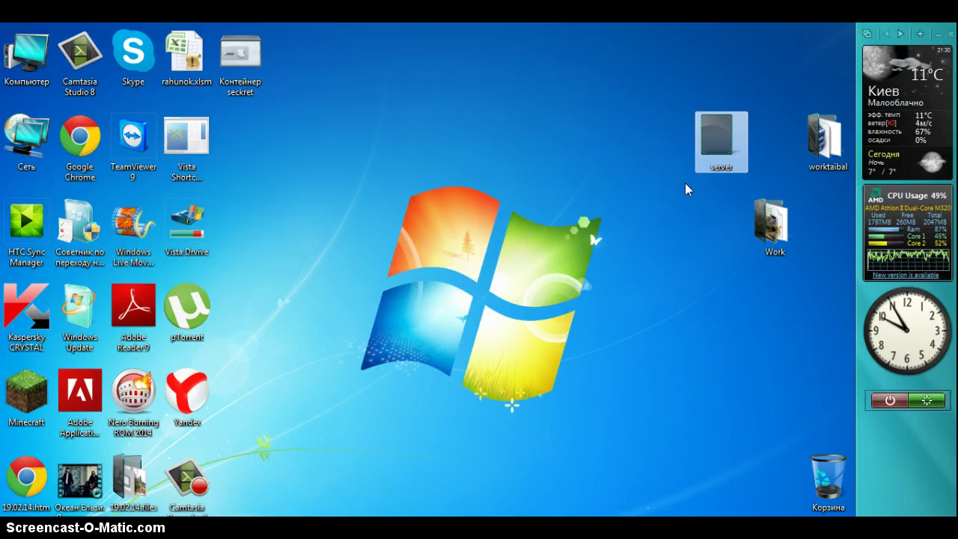
left_click(644, 122)
left_click(288, 219)
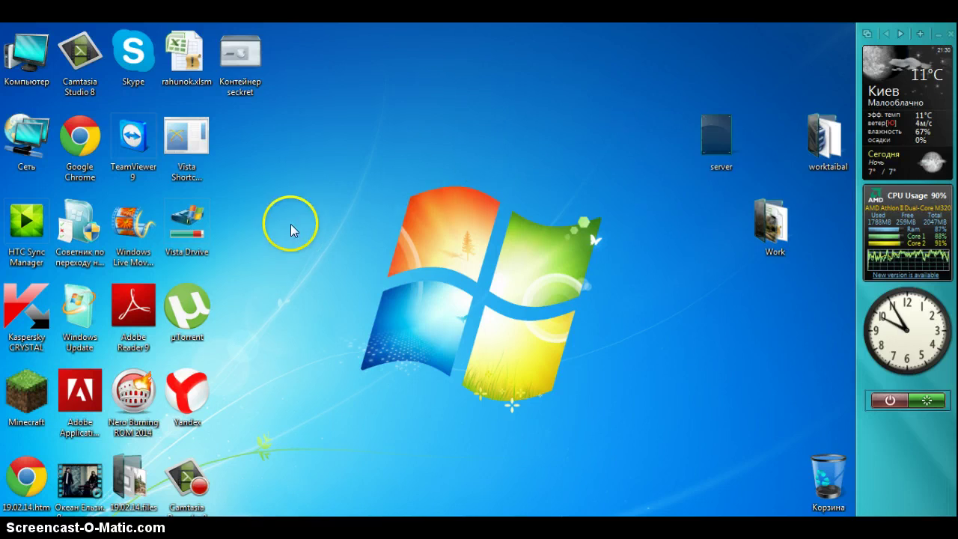
left_click(213, 225)
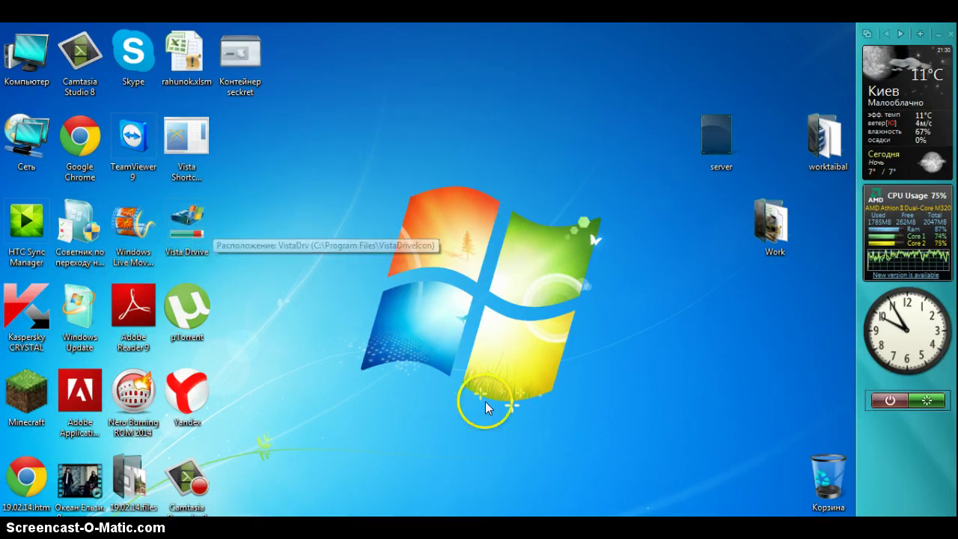
left_click(216, 61)
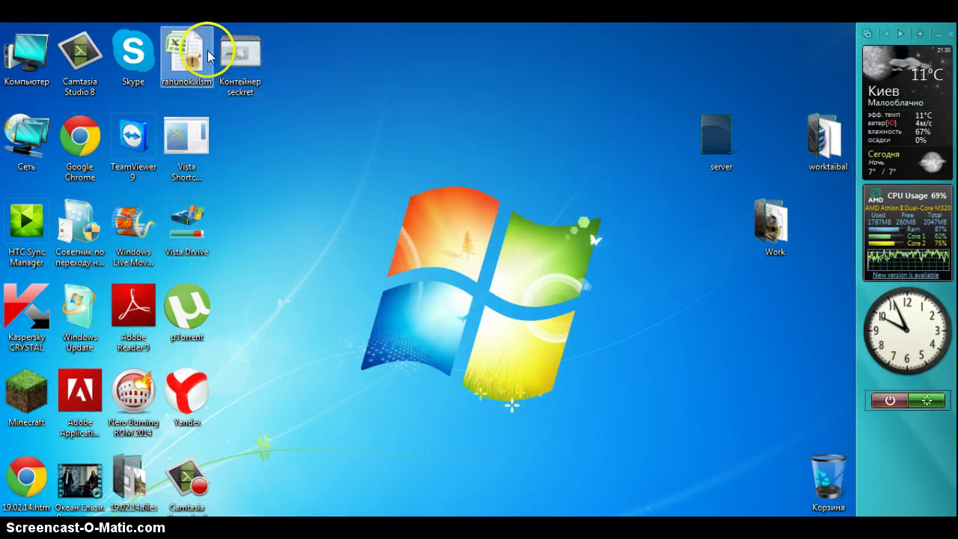
left_click(283, 74)
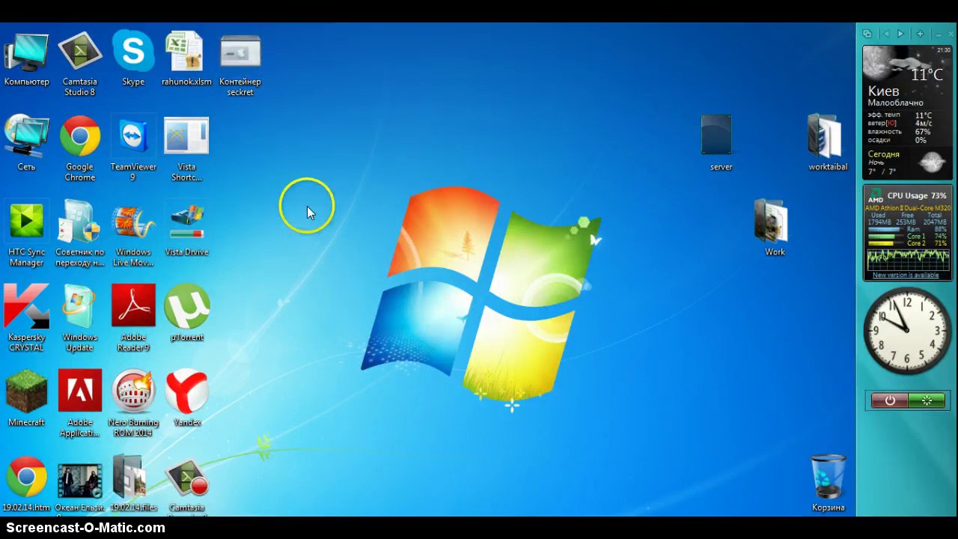
View the Start menu with its pinned and recent programs, and close it to return to the desktop.
key("super")
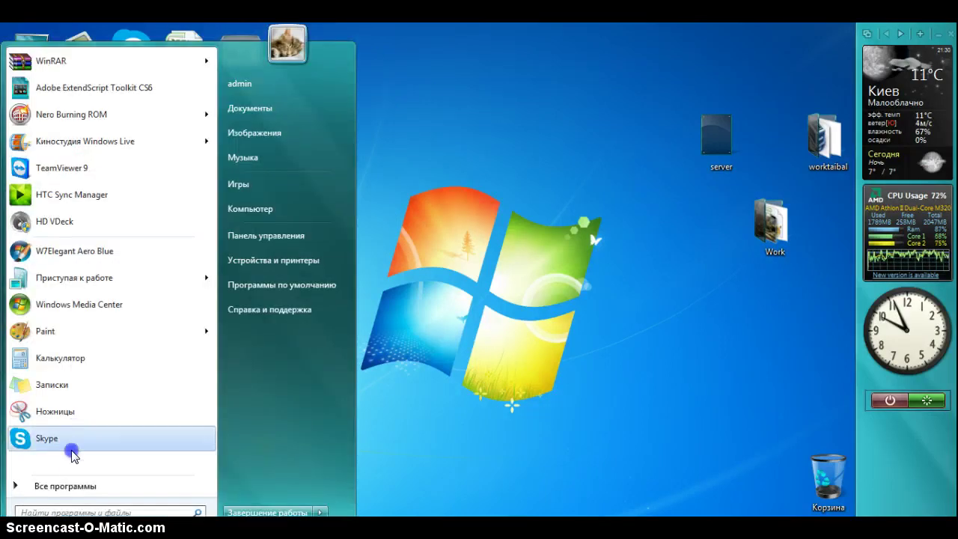
left_click(501, 308)
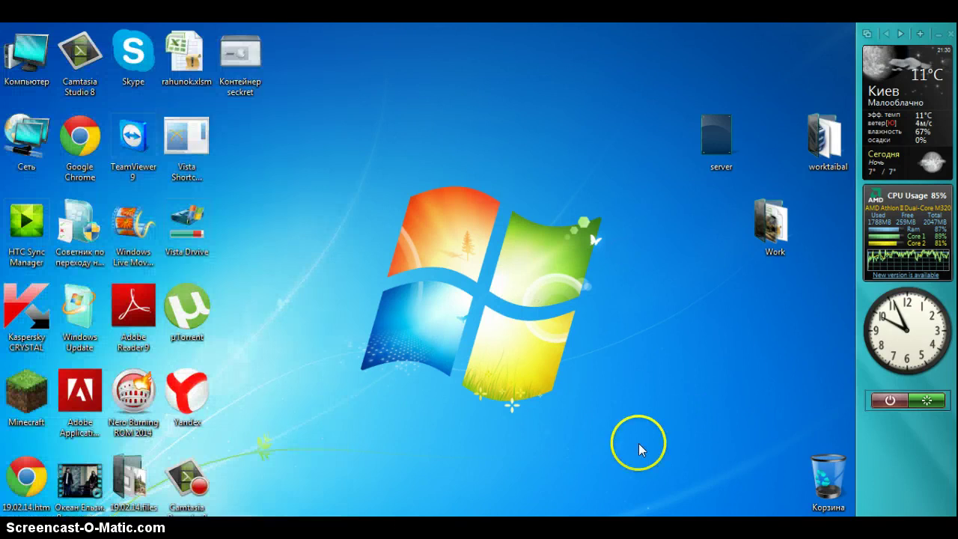
mouse_move(497, 516)
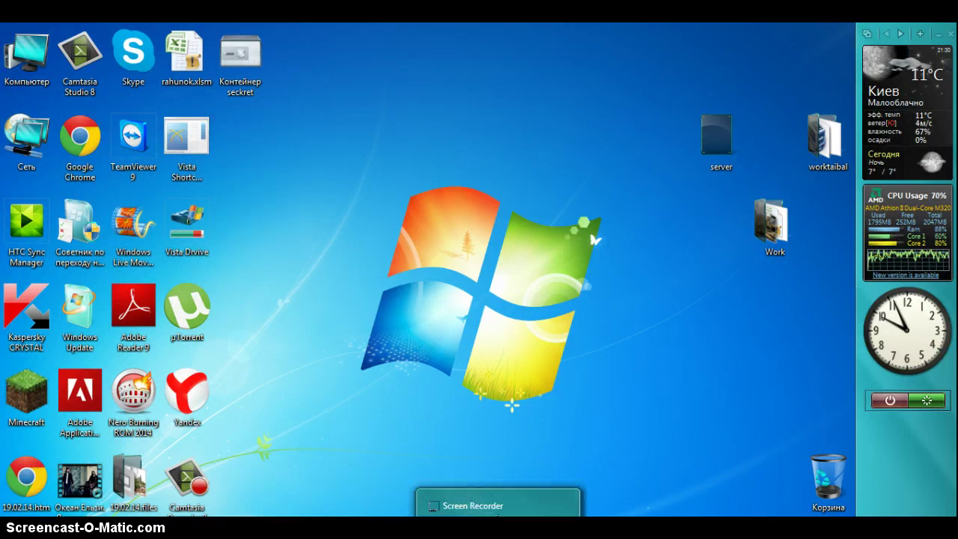